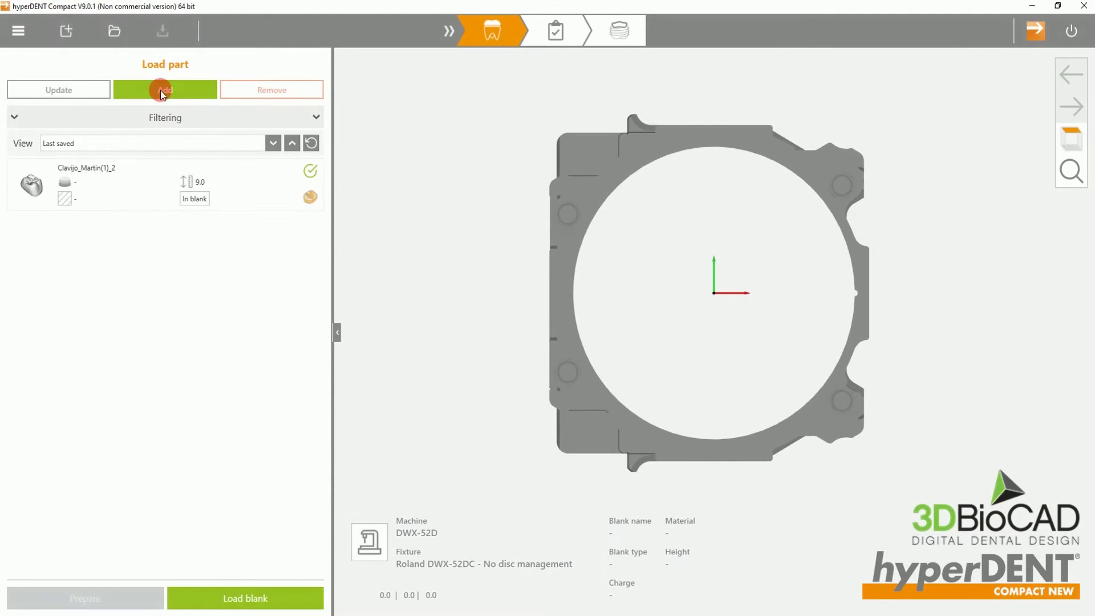
- Add the Demo Crown file to the parts list with Crown as its part type
{"action": "left_click", "coordinate": [161, 91]}
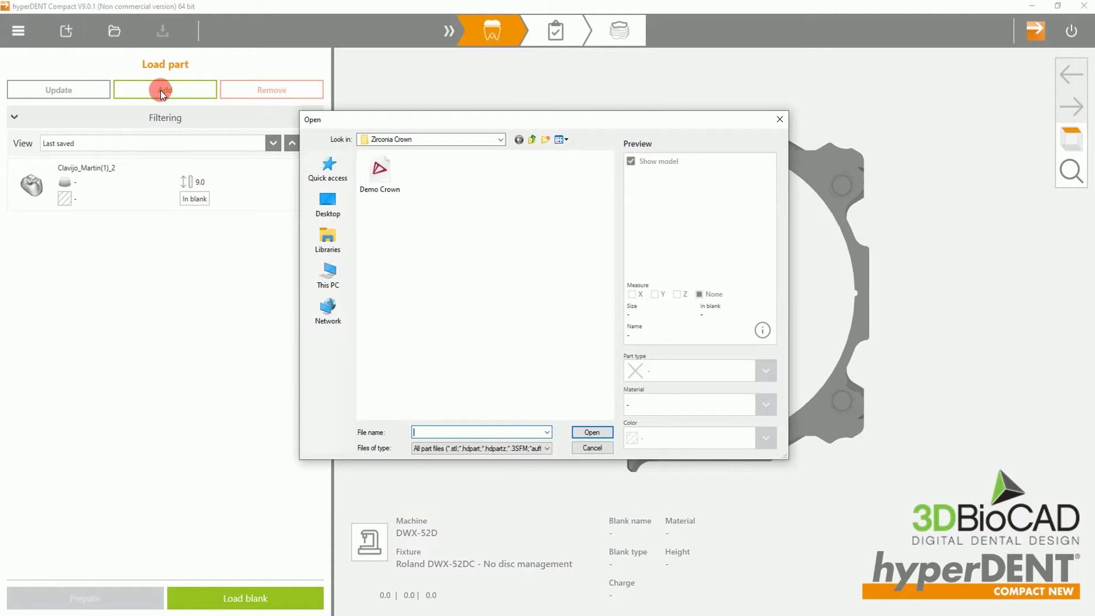
{"action": "left_click", "coordinate": [386, 178]}
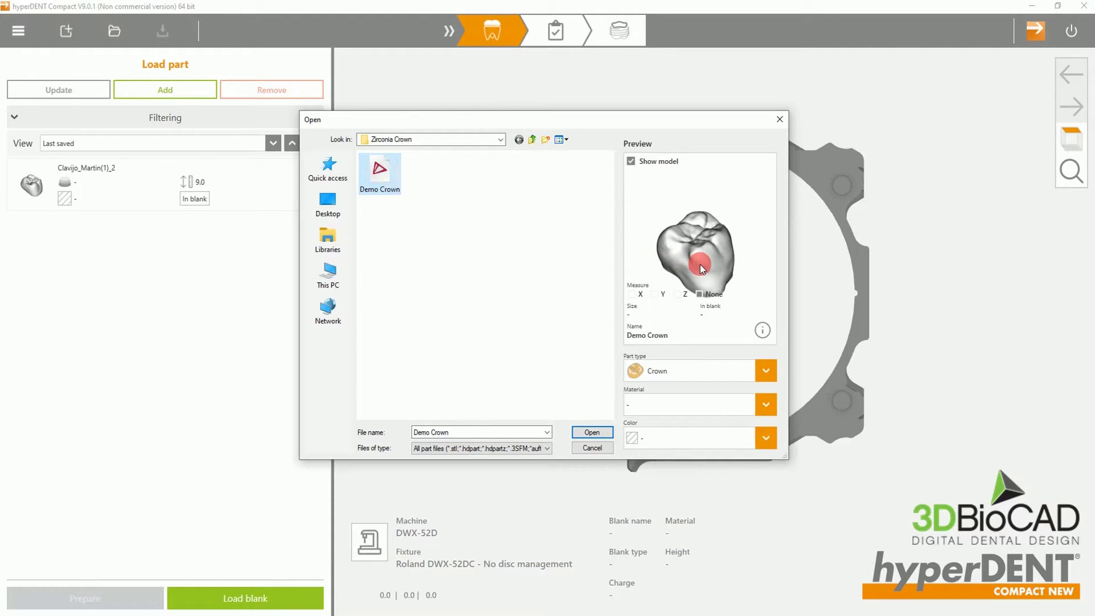
{"action": "mouse_move", "coordinate": [699, 264]}
{"action": "left_mouse_down"}
{"action": "mouse_move", "coordinate": [713, 203]}
{"action": "mouse_move", "coordinate": [707, 266]}
{"action": "left_mouse_up"}
{"action": "left_click", "coordinate": [762, 366]}
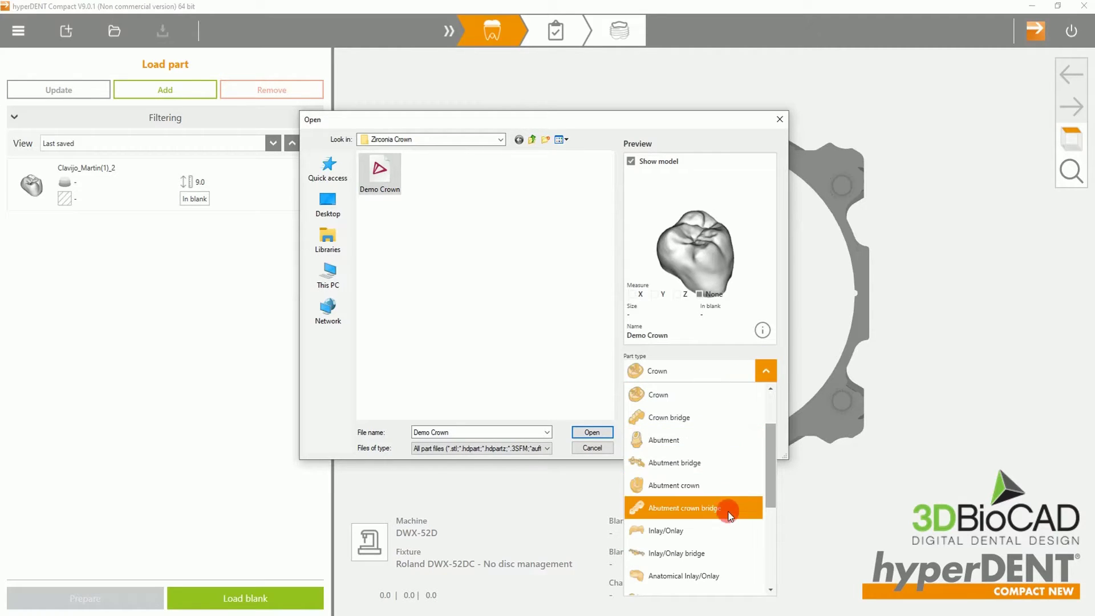
{"action": "left_click", "coordinate": [699, 399]}
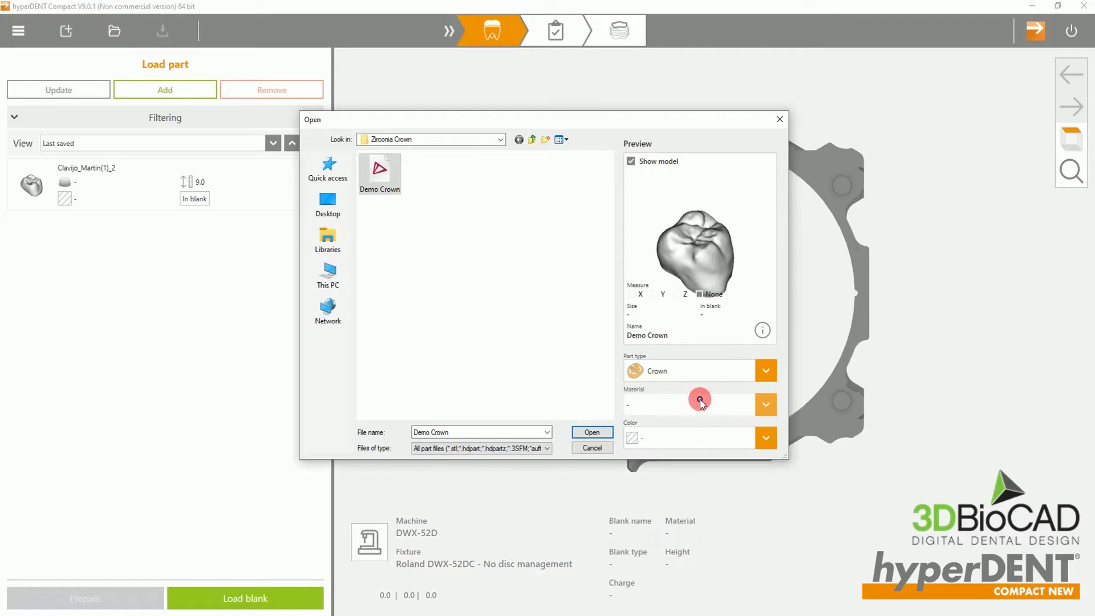
{"action": "left_click", "coordinate": [589, 431]}
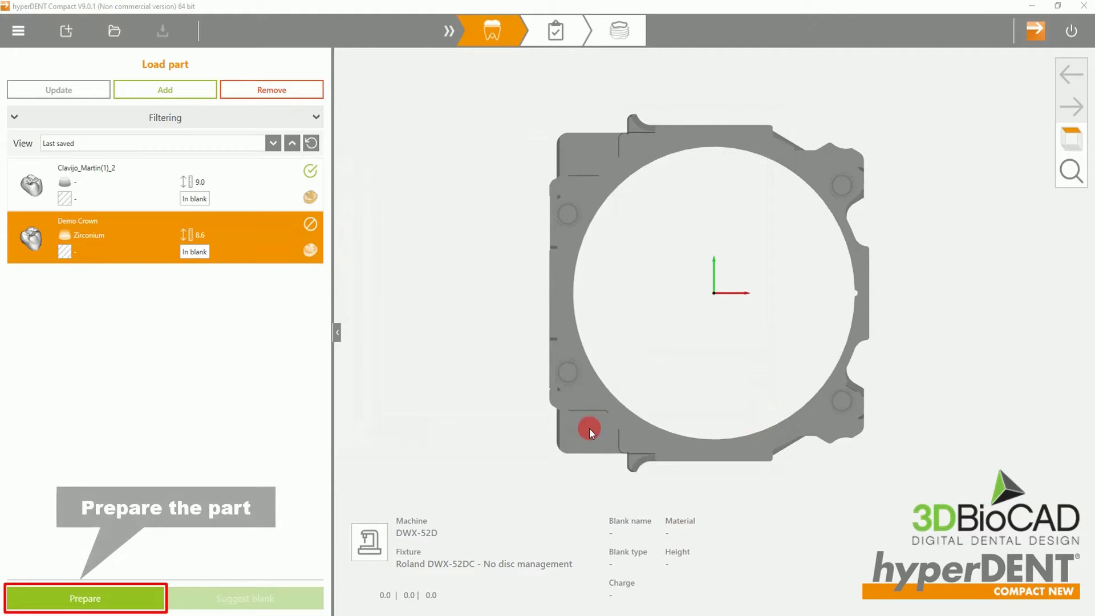
- Start preparing Demo Crown as a Crown and advance to the main insertion direction step
{"action": "left_click", "coordinate": [105, 600]}
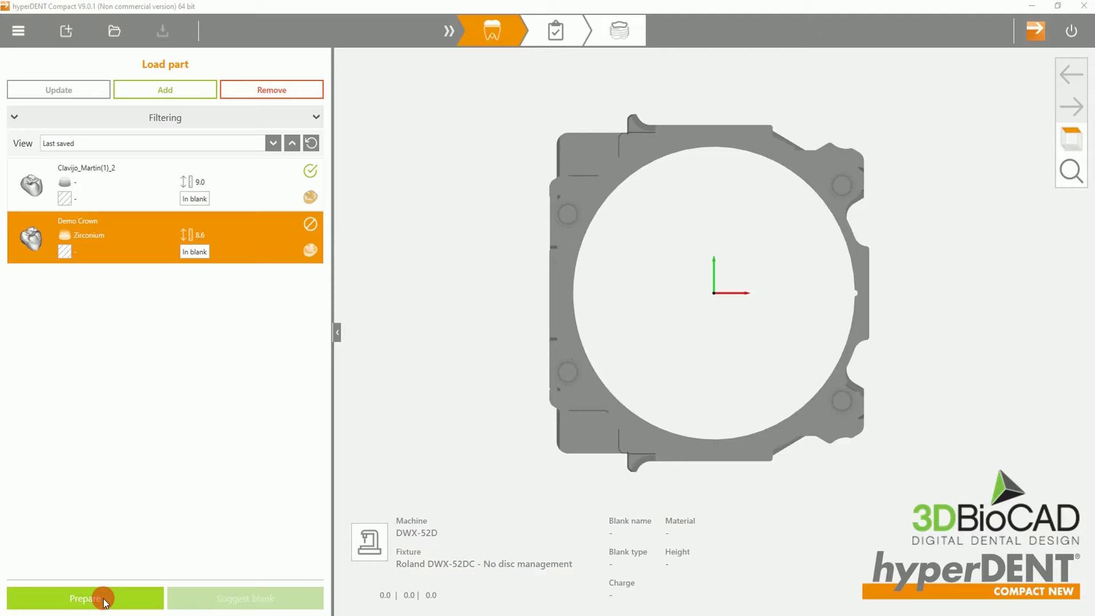
{"action": "left_click", "coordinate": [105, 600]}
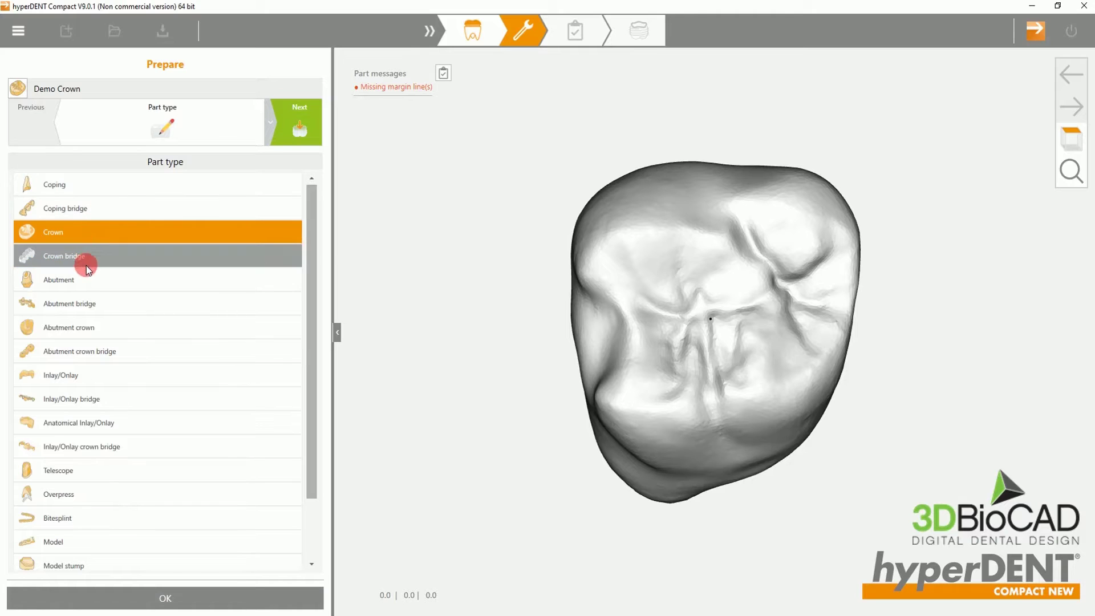
{"action": "left_click", "coordinate": [295, 117]}
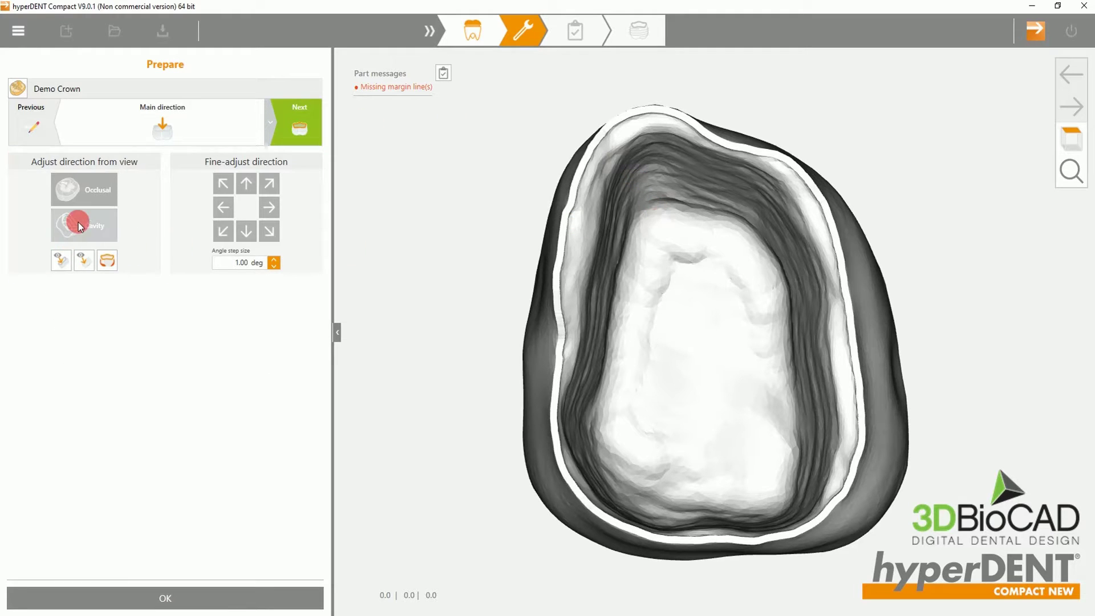
- Create an automatic coping margin line inside the Demo Crown cavity and finish preparation
{"action": "left_click", "coordinate": [305, 115]}
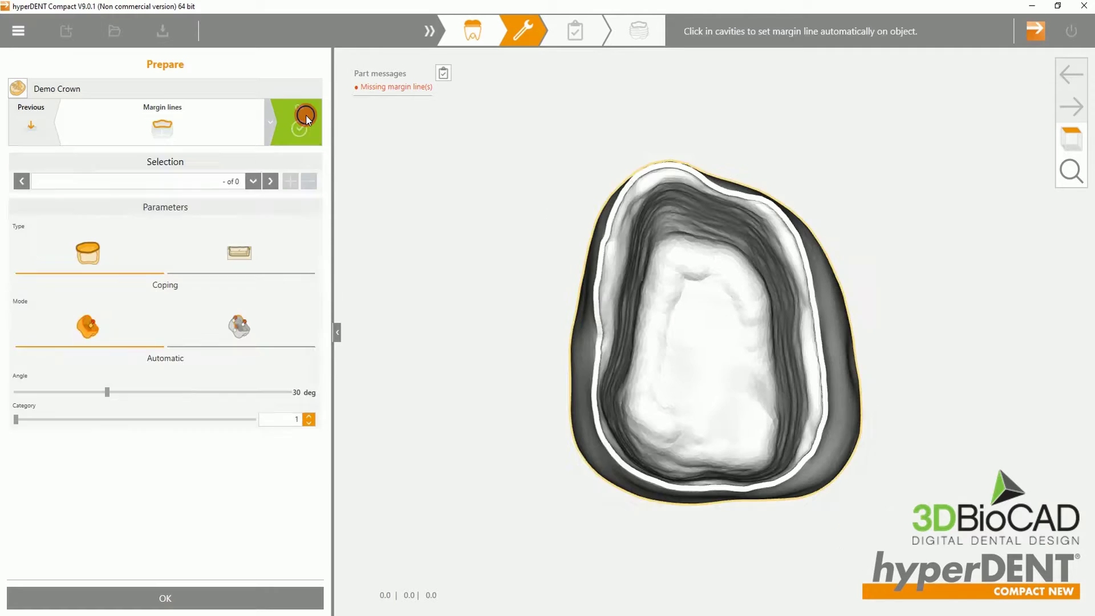
{"action": "left_click", "coordinate": [91, 251]}
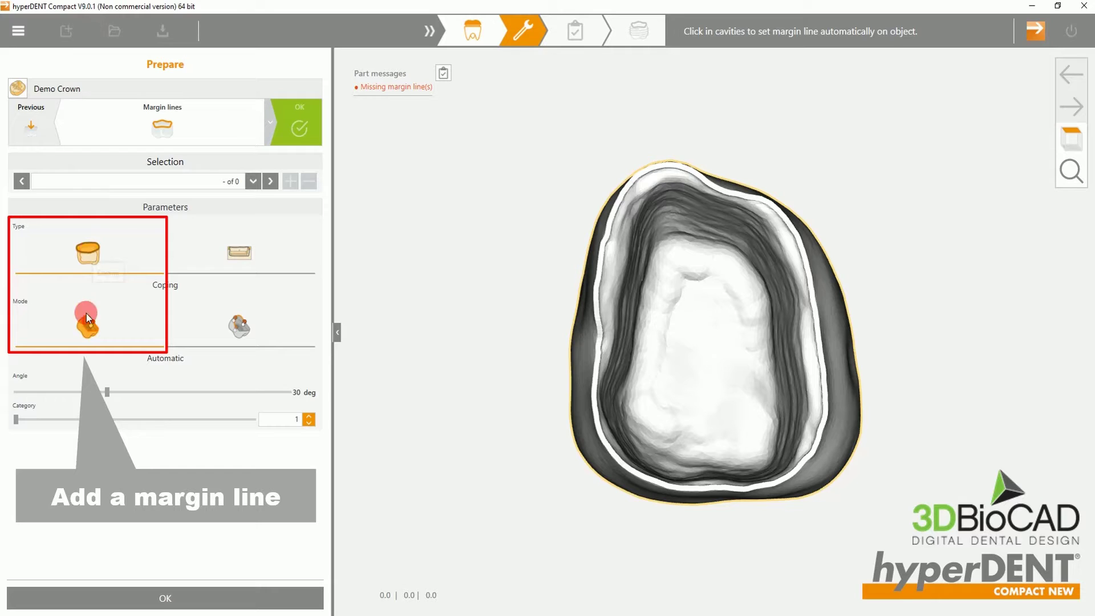
{"action": "left_click", "coordinate": [86, 330]}
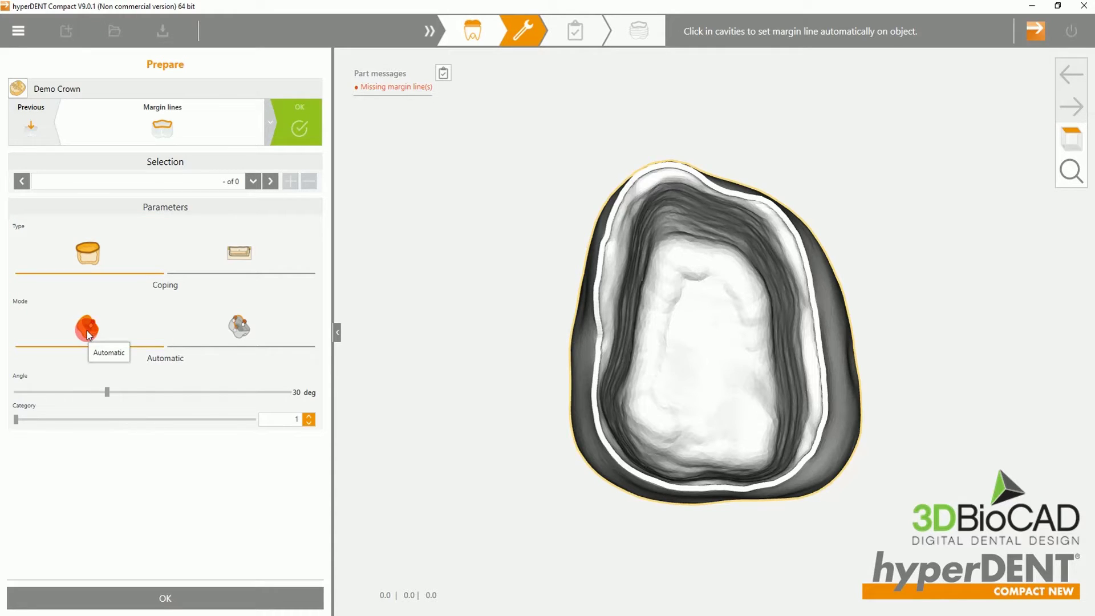
{"action": "left_click", "coordinate": [632, 191]}
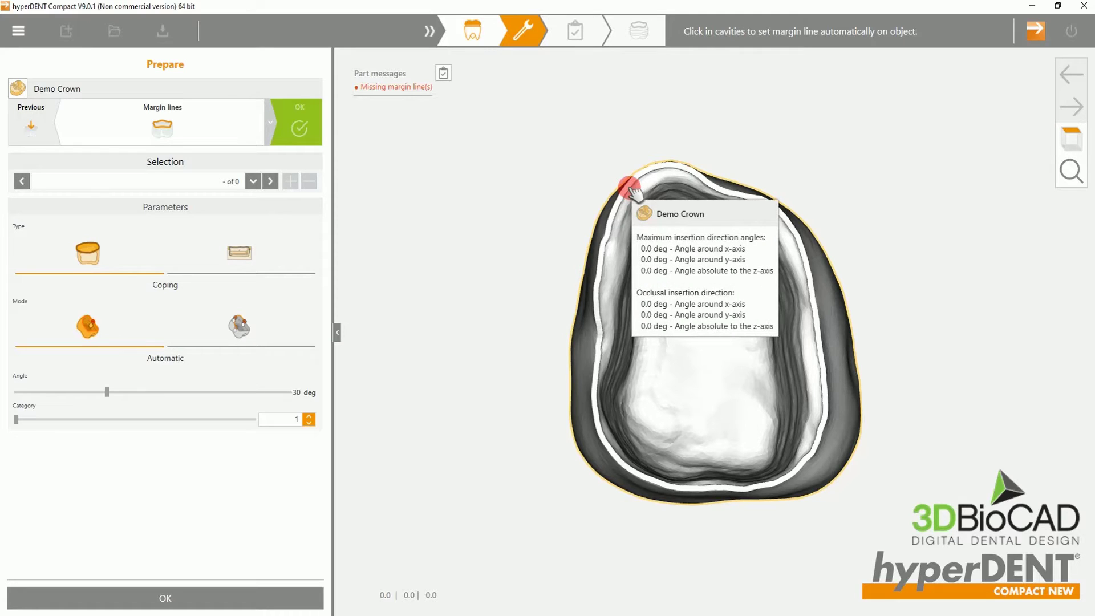
{"action": "left_click", "coordinate": [633, 191]}
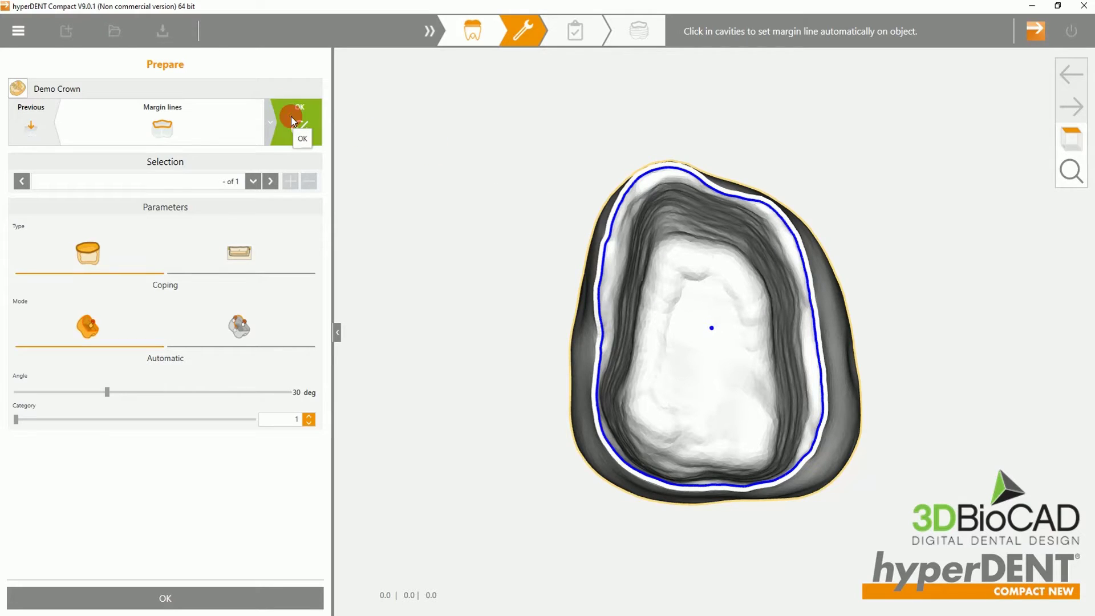
{"action": "left_click", "coordinate": [291, 116]}
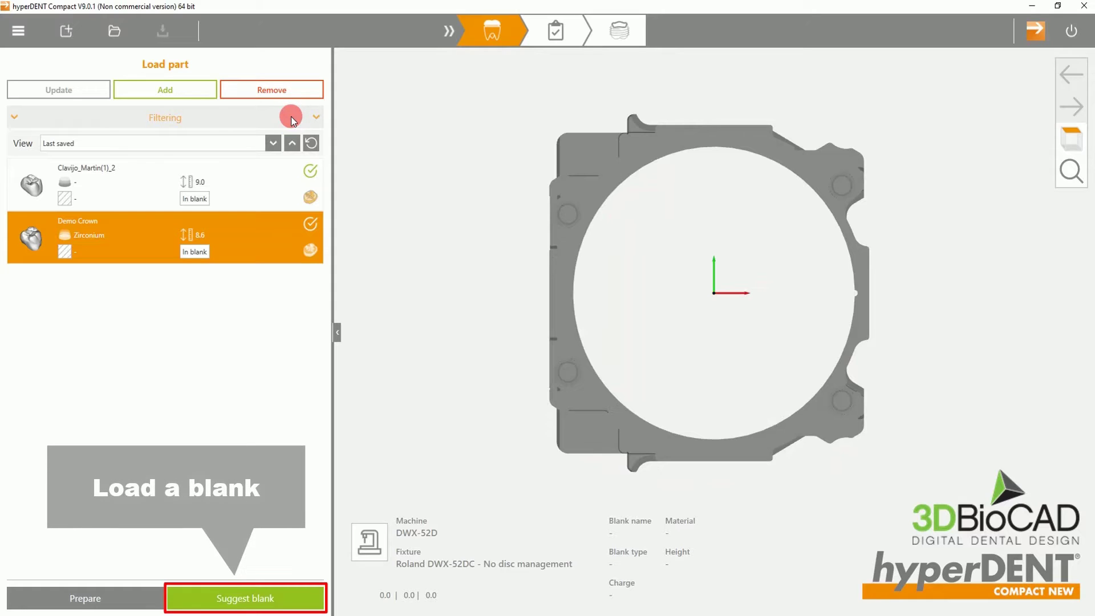
- Start a new blank and pick Zi Disc 100x12 after trying Zi Disc 100x14
{"action": "left_click", "coordinate": [245, 604]}
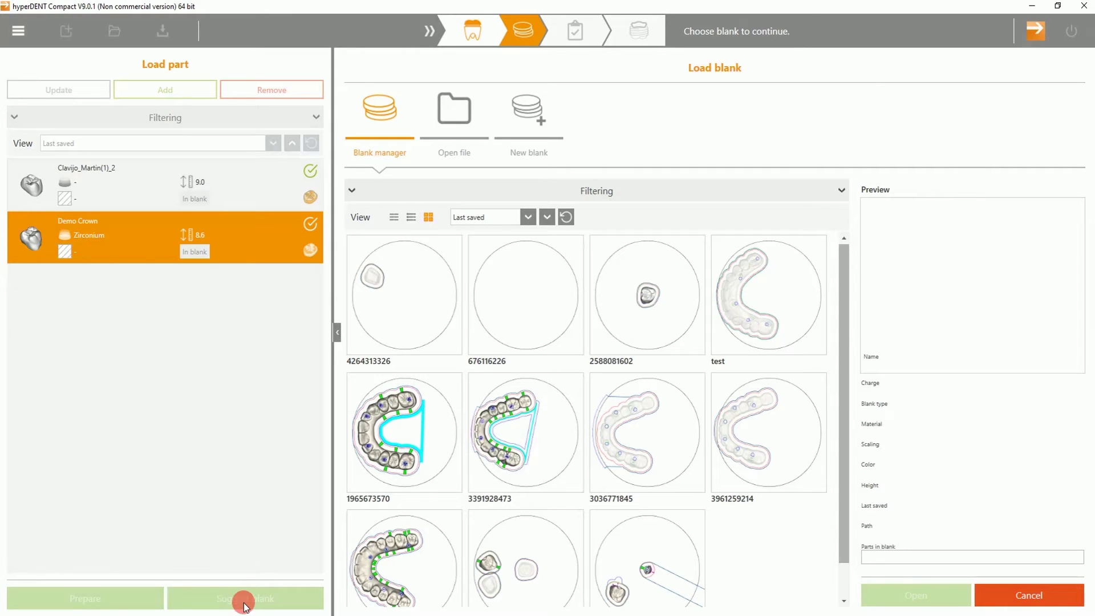
{"action": "left_click", "coordinate": [532, 121]}
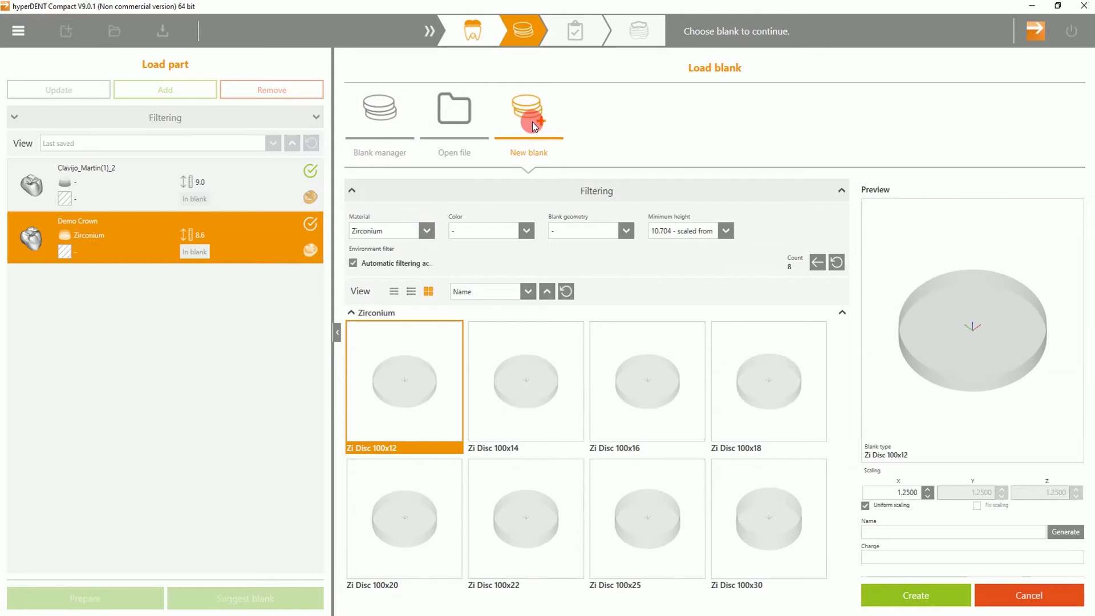
{"action": "left_click", "coordinate": [508, 368]}
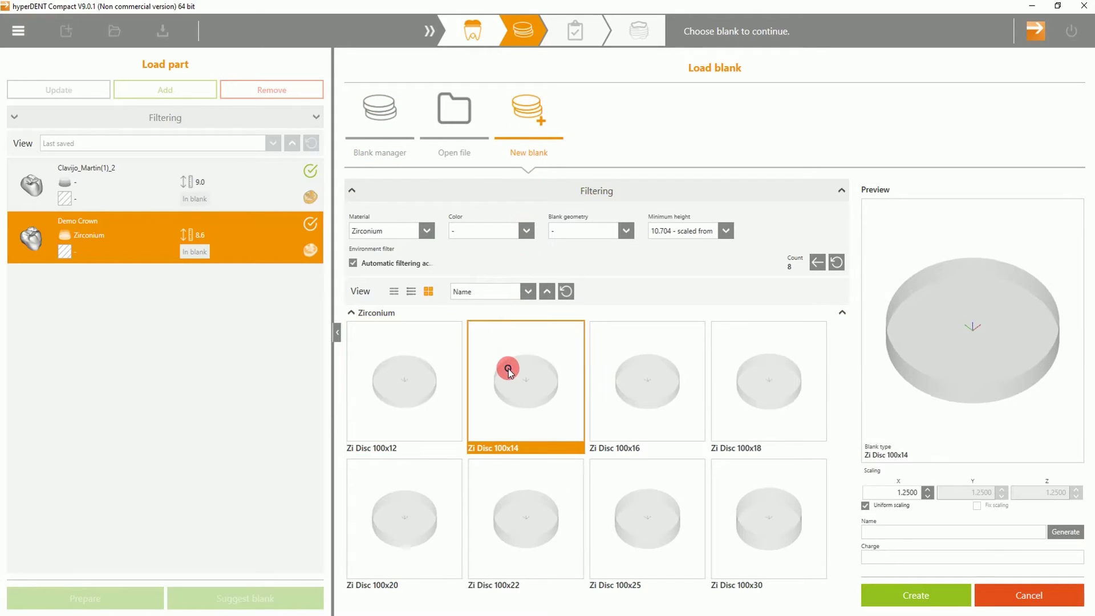
{"action": "left_click", "coordinate": [392, 368]}
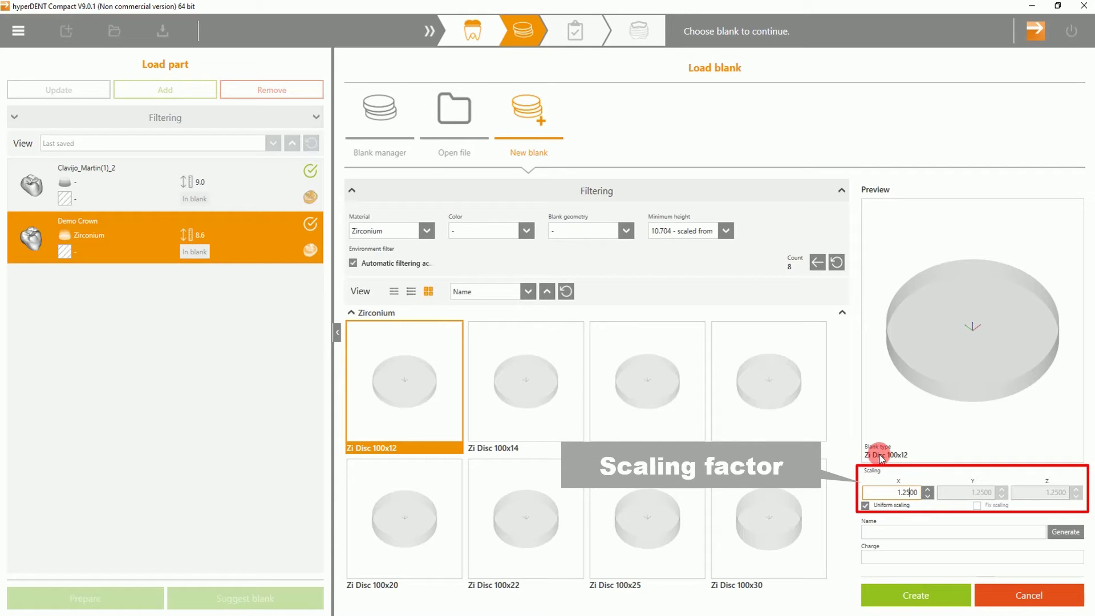
- Set the blank's X scaling to 1.2510, name it 'Zirconia 12mm' and create it
{"action": "key", "text": "Delete"}
{"action": "key", "text": "Delete"}
{"action": "type", "text": "1"}
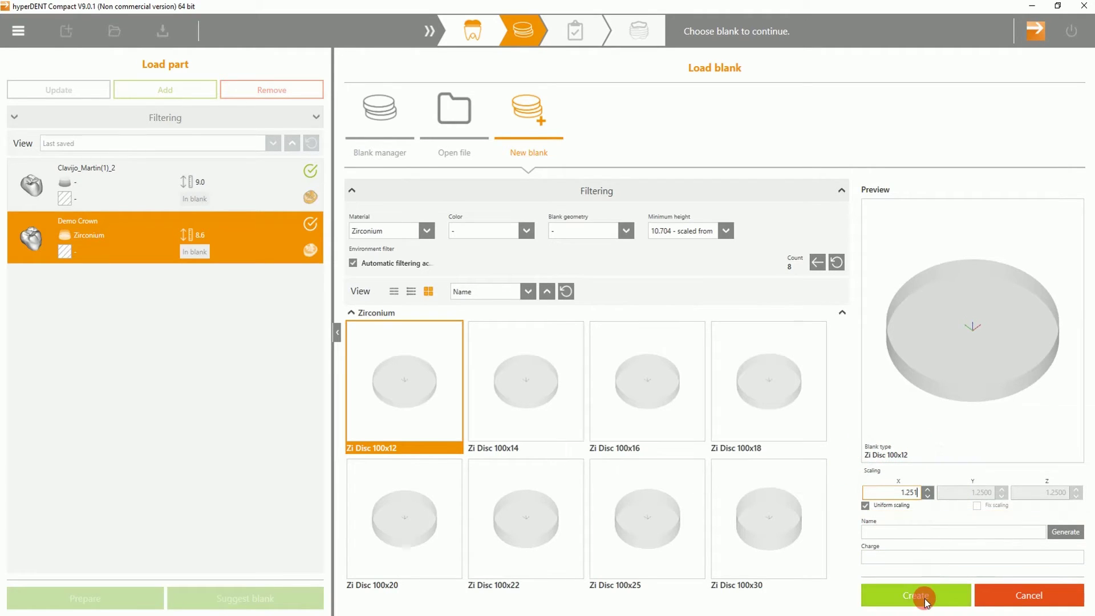
{"action": "left_click", "coordinate": [918, 534]}
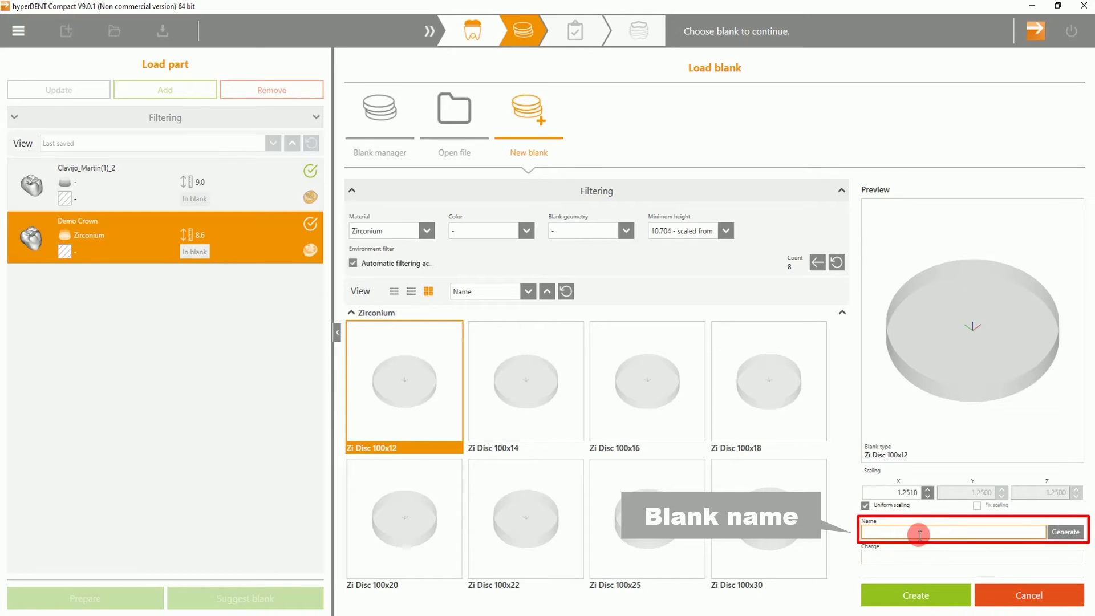
{"action": "type", "text": "Zirconia 12mm"}
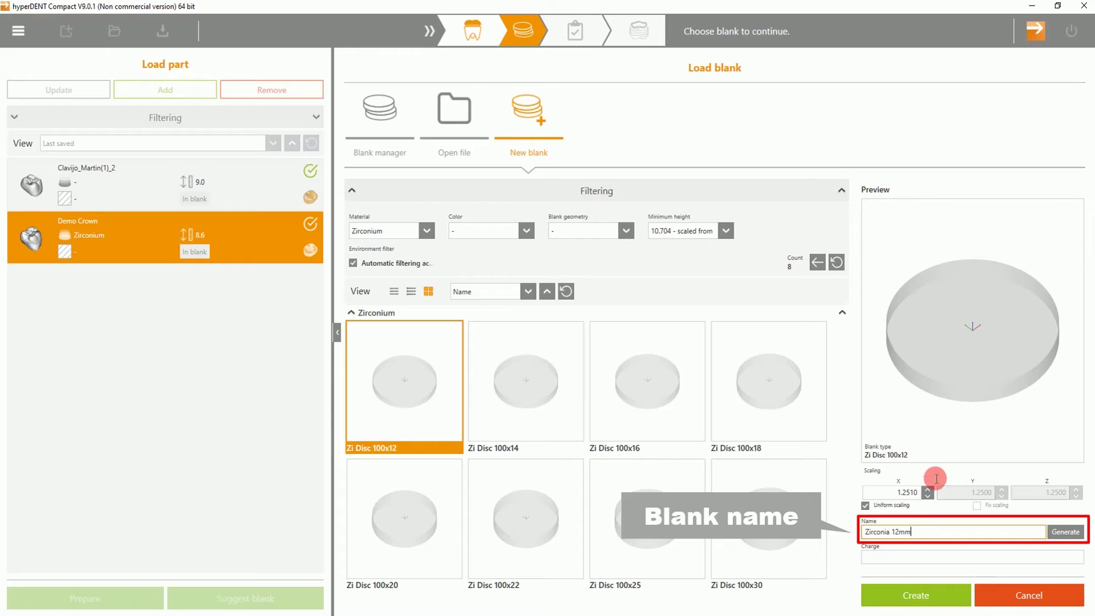
{"action": "left_click", "coordinate": [918, 599]}
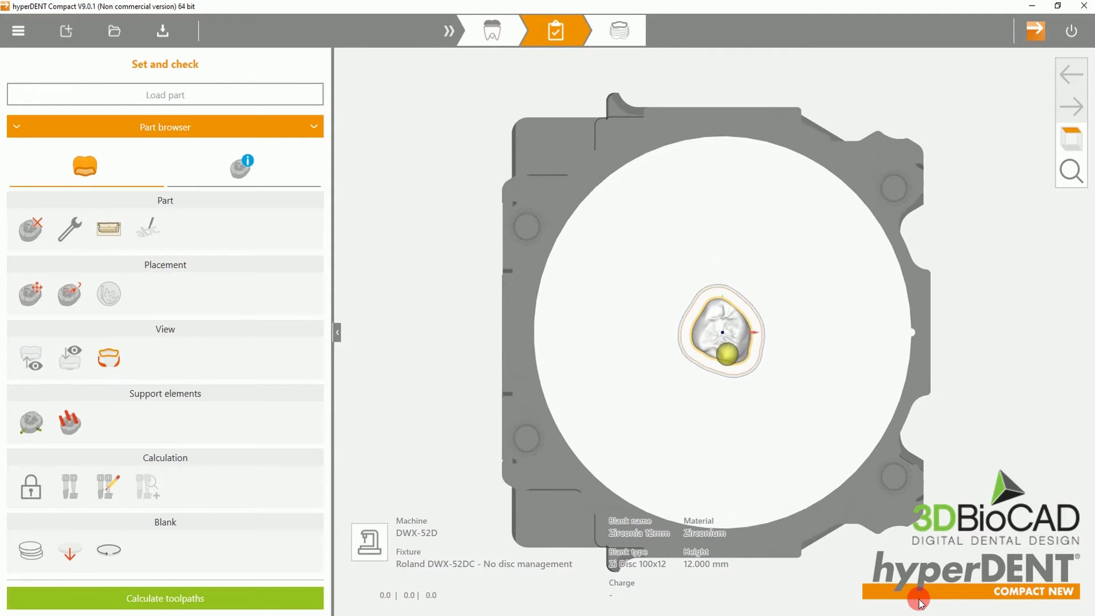
- Move Demo Crown left of the disc's centre and rotate it to a new orientation
{"action": "left_click", "coordinate": [733, 415]}
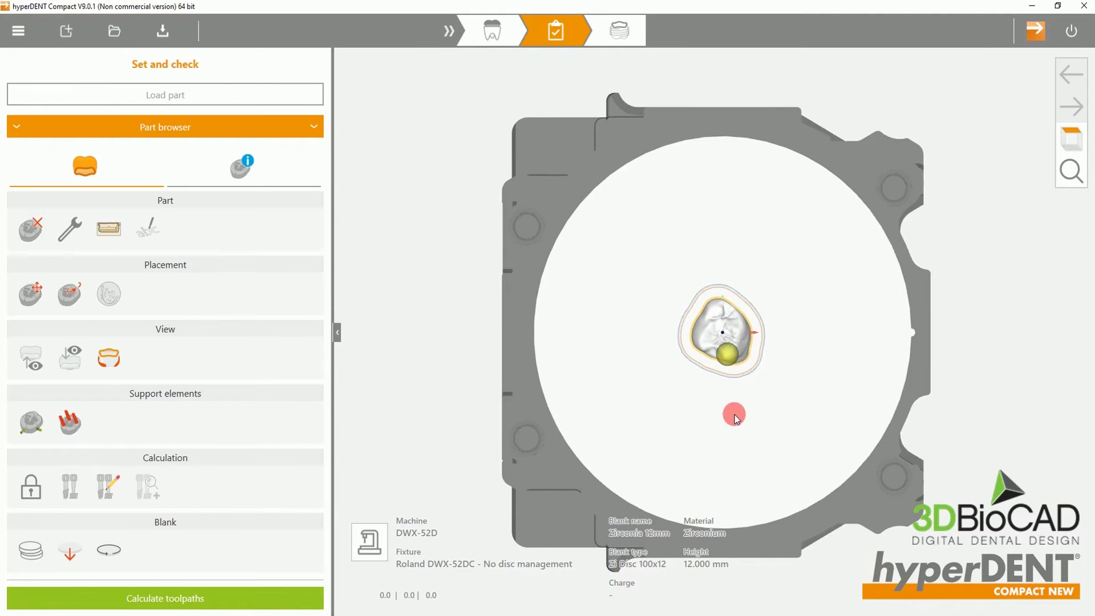
{"action": "left_click", "coordinate": [711, 304]}
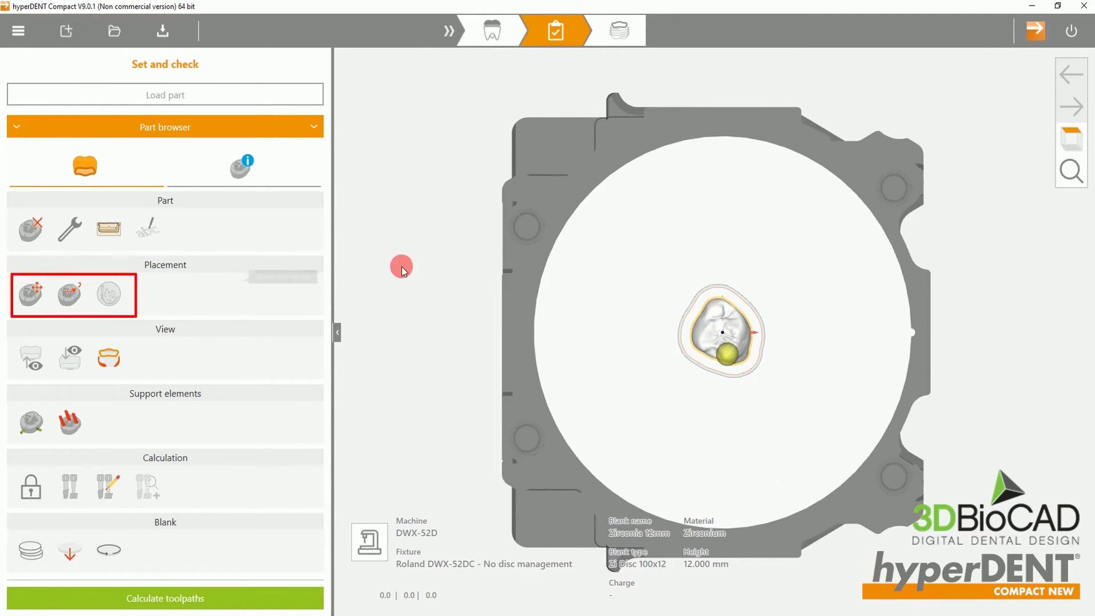
{"action": "left_click", "coordinate": [29, 293]}
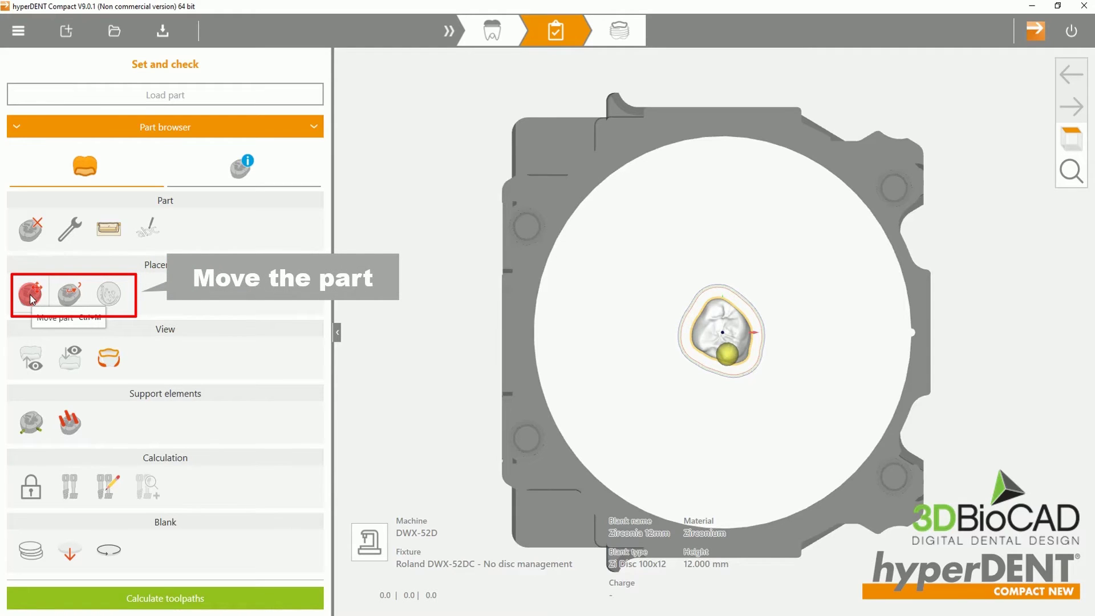
{"action": "left_click", "coordinate": [29, 294]}
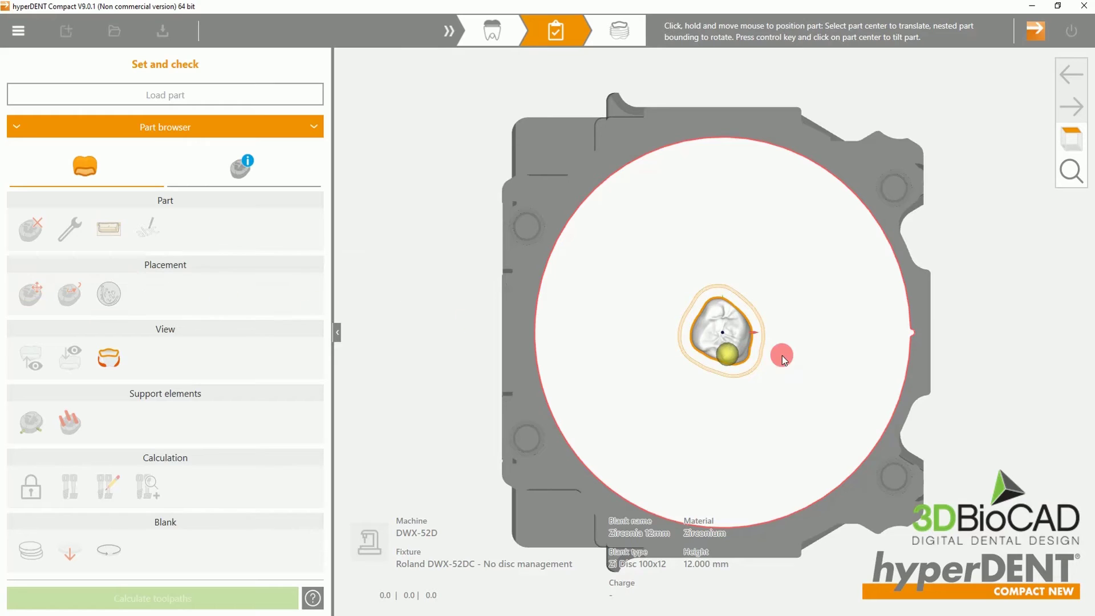
{"action": "mouse_move", "coordinate": [722, 333]}
{"action": "left_mouse_down"}
{"action": "mouse_move", "coordinate": [638, 278]}
{"action": "mouse_move", "coordinate": [603, 278]}
{"action": "mouse_move", "coordinate": [838, 269]}
{"action": "mouse_move", "coordinate": [738, 376]}
{"action": "mouse_move", "coordinate": [725, 471]}
{"action": "mouse_move", "coordinate": [601, 329]}
{"action": "left_mouse_up"}
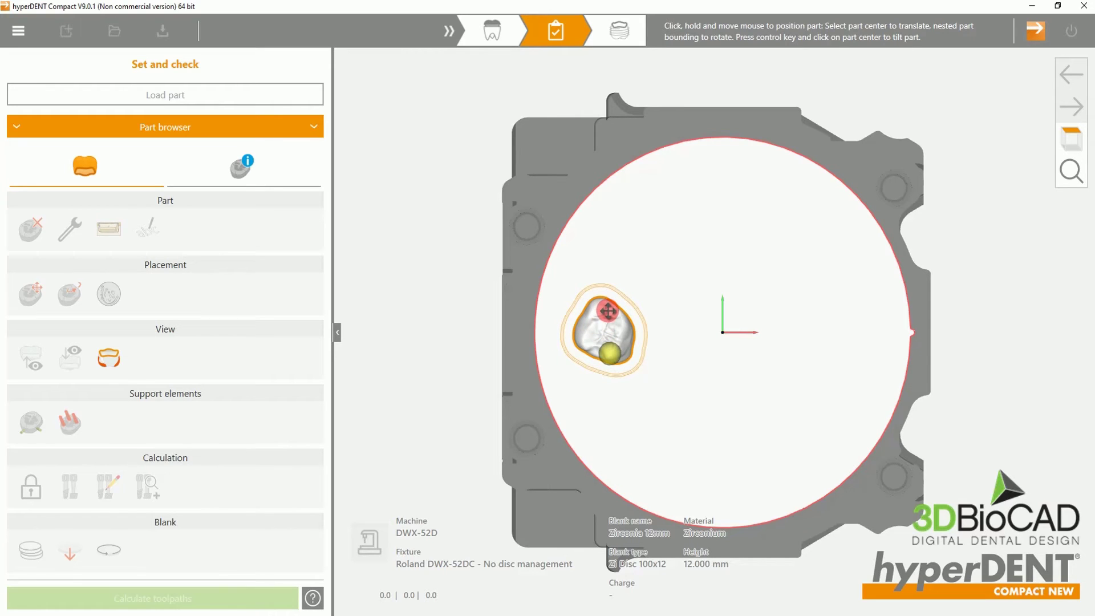
{"action": "mouse_move", "coordinate": [620, 305]}
{"action": "left_mouse_down"}
{"action": "mouse_move", "coordinate": [623, 336]}
{"action": "mouse_move", "coordinate": [608, 369]}
{"action": "mouse_move", "coordinate": [576, 325]}
{"action": "mouse_move", "coordinate": [614, 294]}
{"action": "mouse_move", "coordinate": [641, 326]}
{"action": "left_mouse_up"}
{"action": "left_click", "coordinate": [673, 334]}
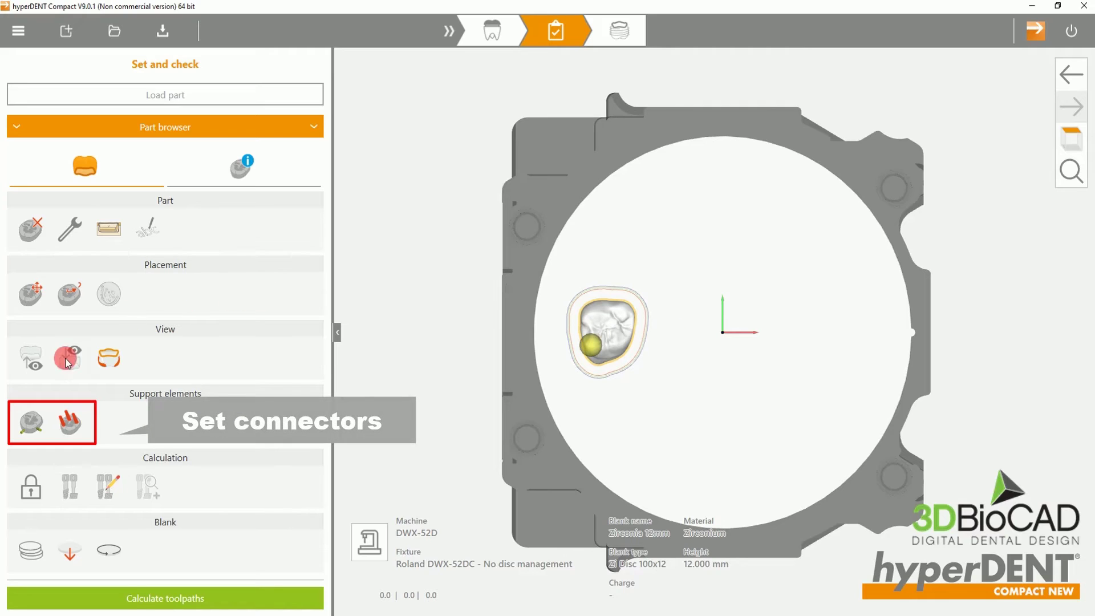
- Generate two automatically suggested connectors joining the crown to the Zirconia 12mm disc
{"action": "left_click", "coordinate": [34, 421]}
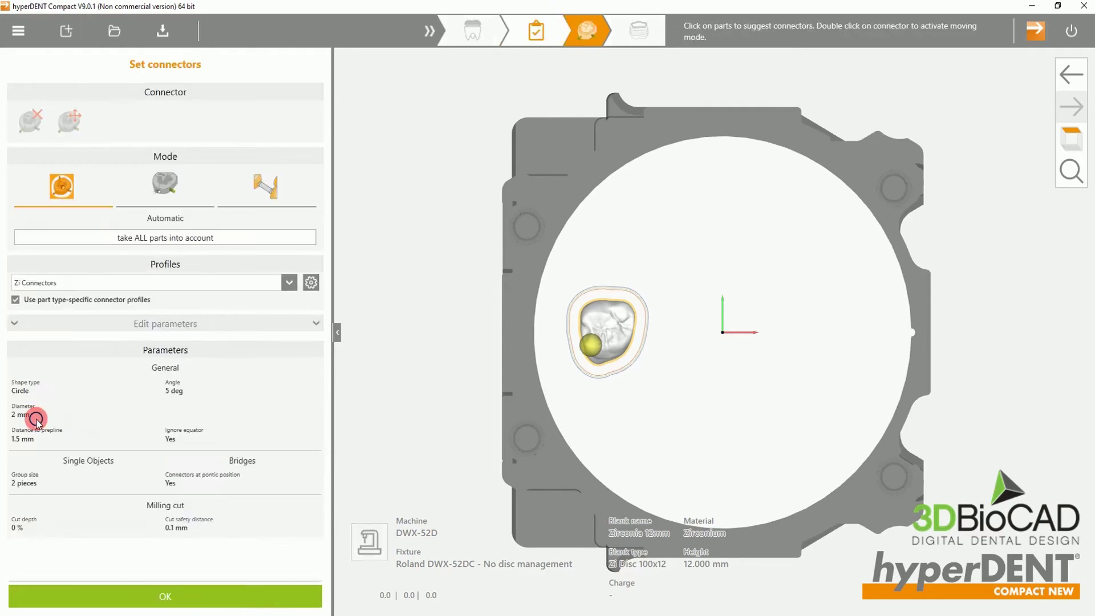
{"action": "left_click", "coordinate": [62, 187]}
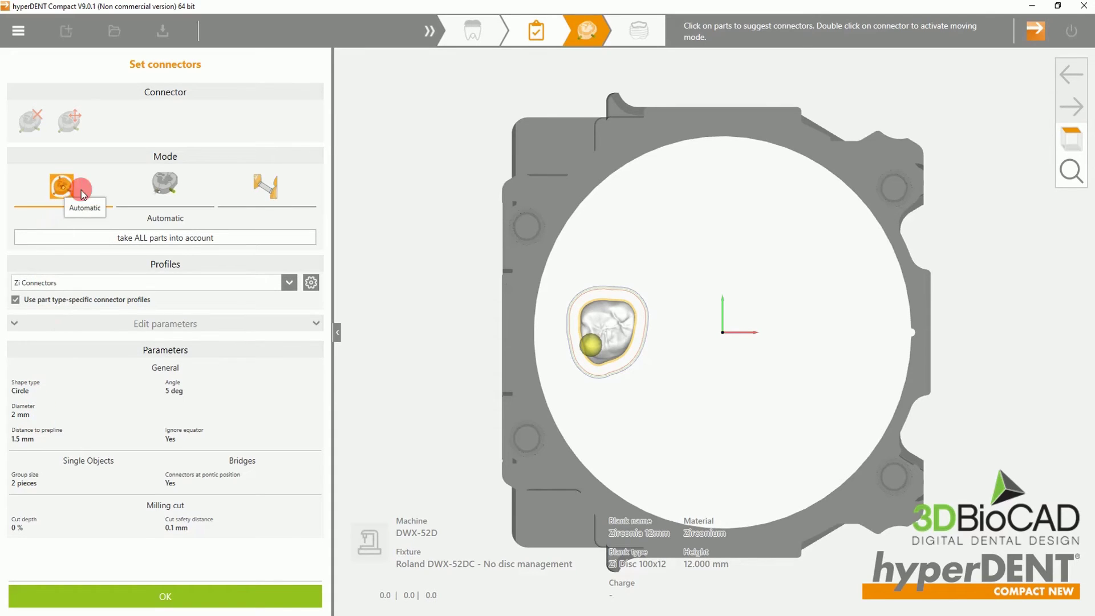
{"action": "left_click", "coordinate": [605, 321]}
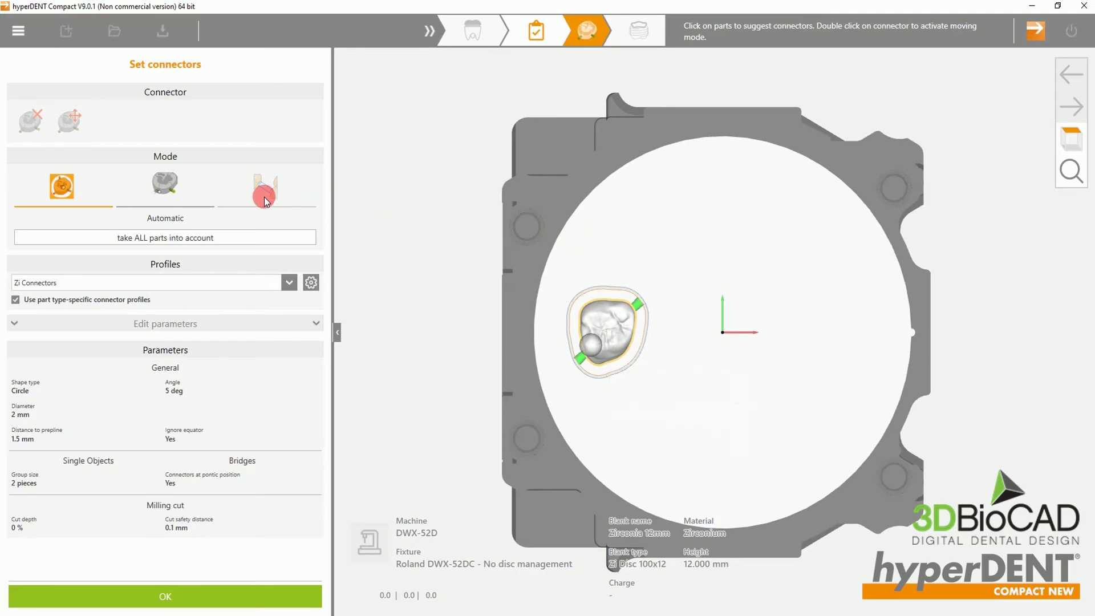
- Manually place a third connector at the crown's lower edge
{"action": "left_click", "coordinate": [178, 188]}
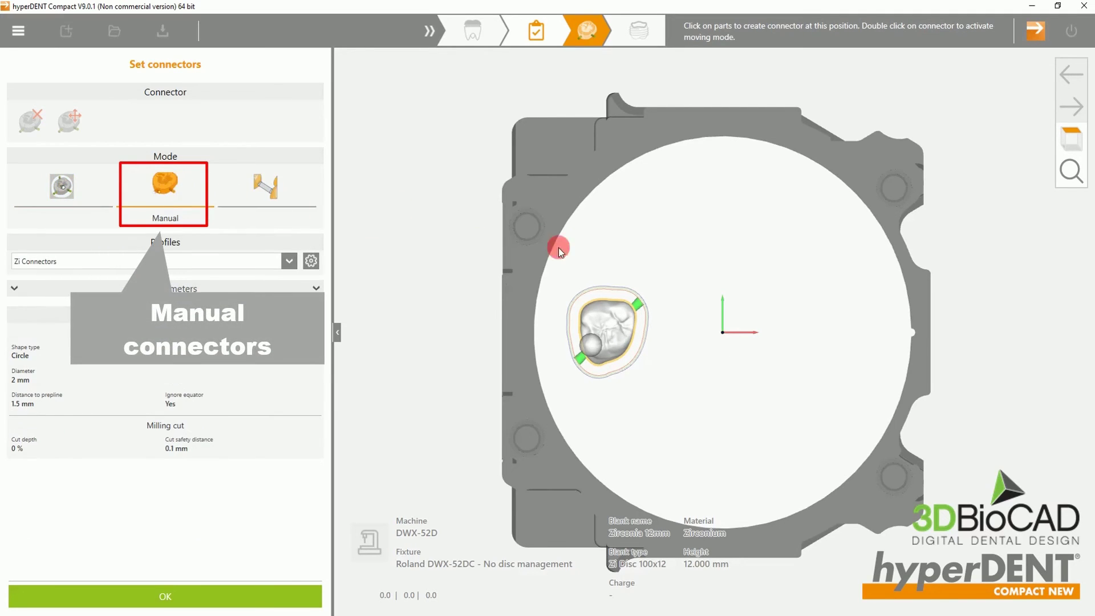
{"action": "right_click_drag", "start_coordinate": [591, 249], "coordinate": [654, 295]}
{"action": "scroll", "coordinate": [654, 296], "scroll_direction": "up", "scroll_amount": 6}
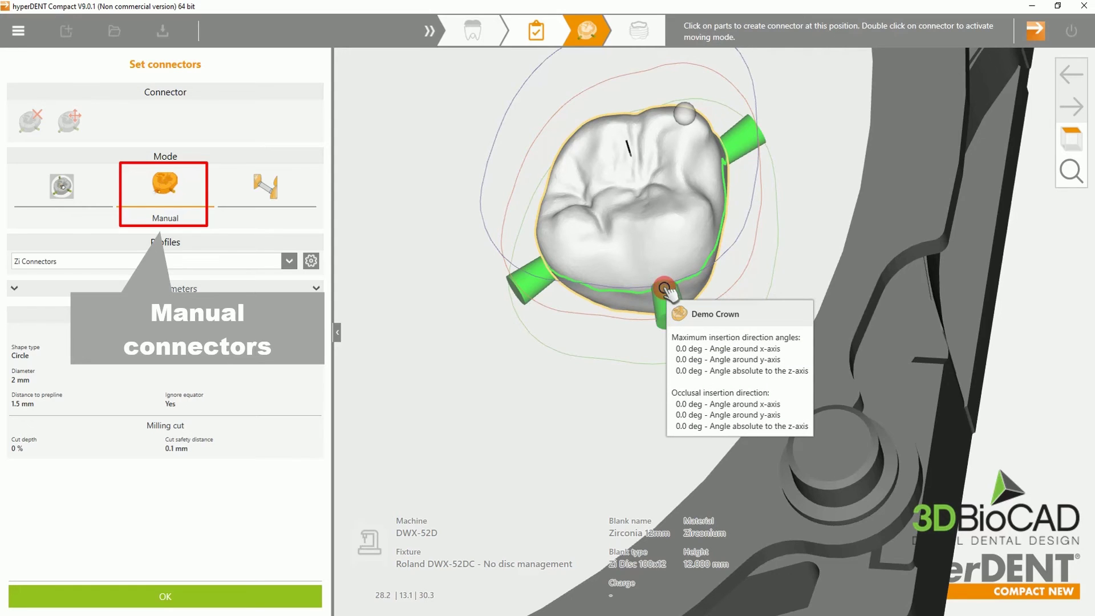
{"action": "left_click", "coordinate": [665, 289]}
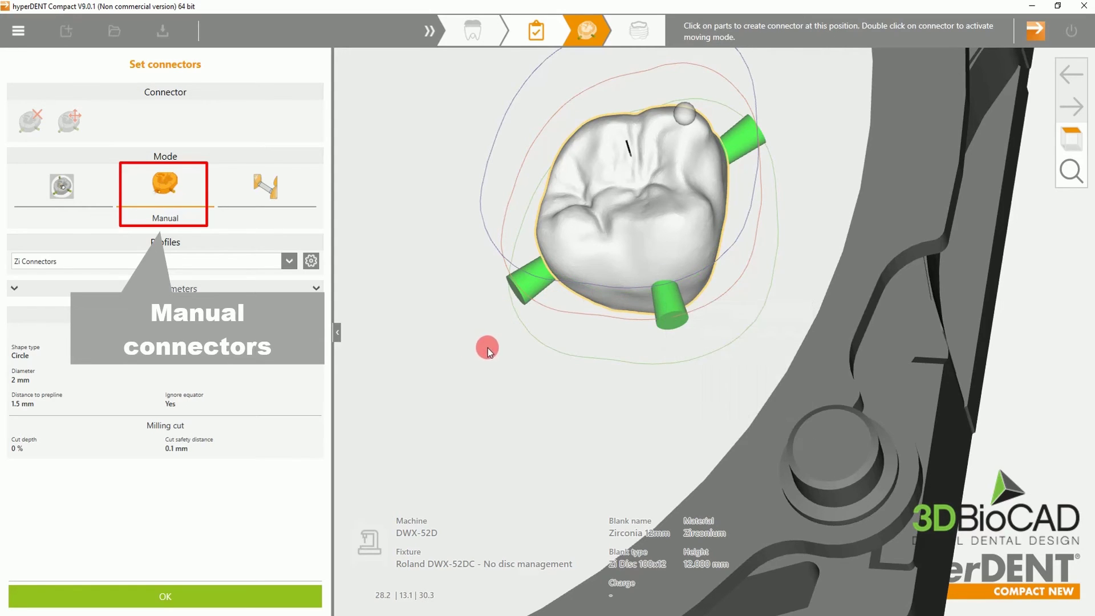
- Slide the lower-left connector's end point further along the crown margin
{"action": "left_click", "coordinate": [178, 597]}
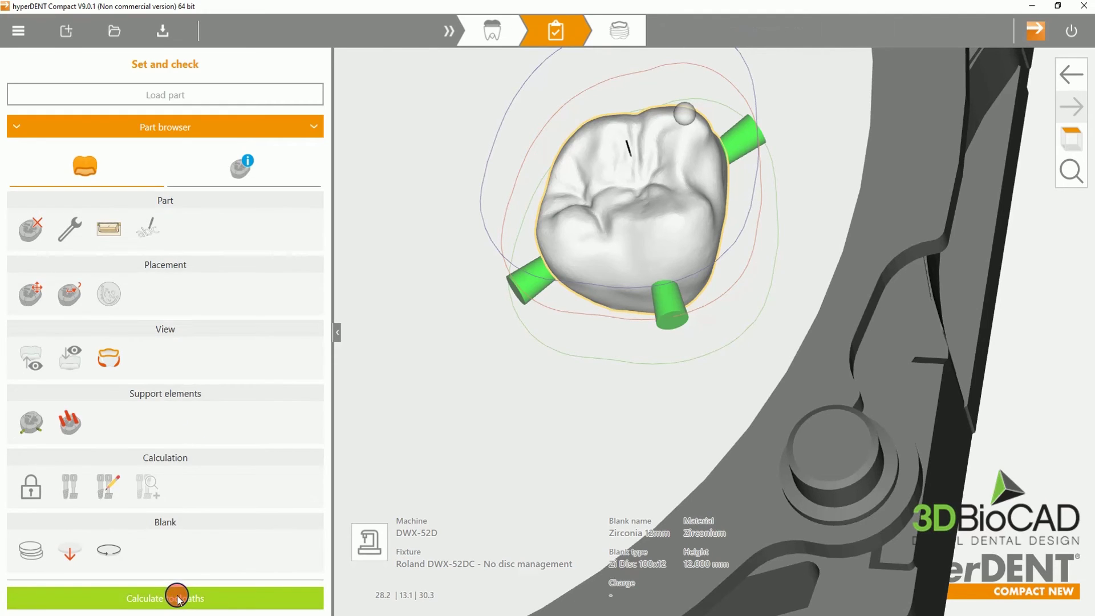
{"action": "left_click_drag", "start_coordinate": [500, 342], "coordinate": [525, 320]}
{"action": "left_click", "coordinate": [546, 267]}
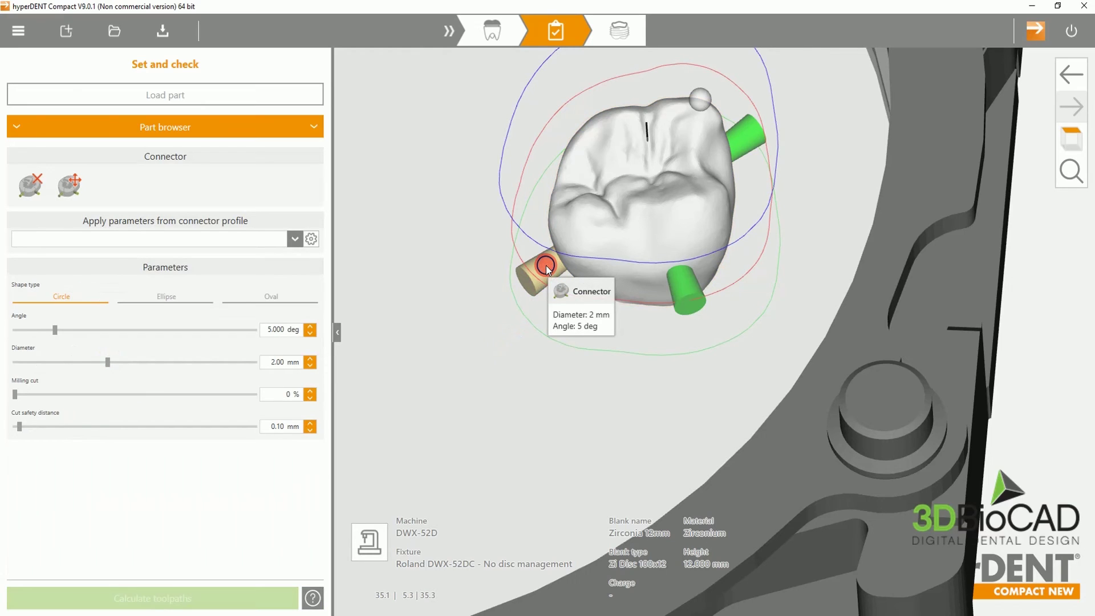
{"action": "left_click", "coordinate": [72, 188]}
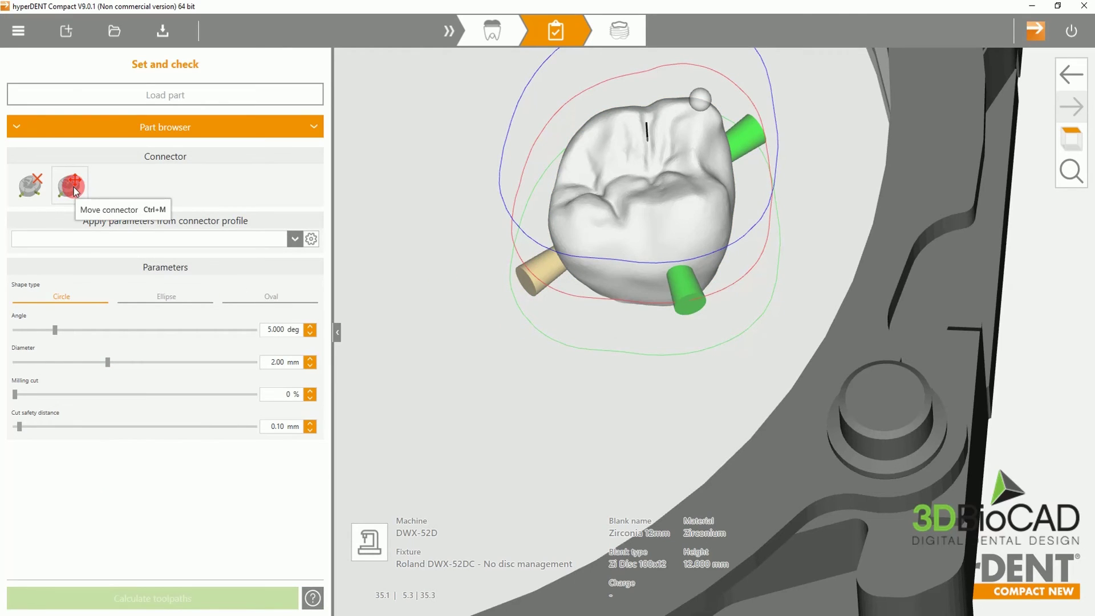
{"action": "left_click", "coordinate": [72, 187]}
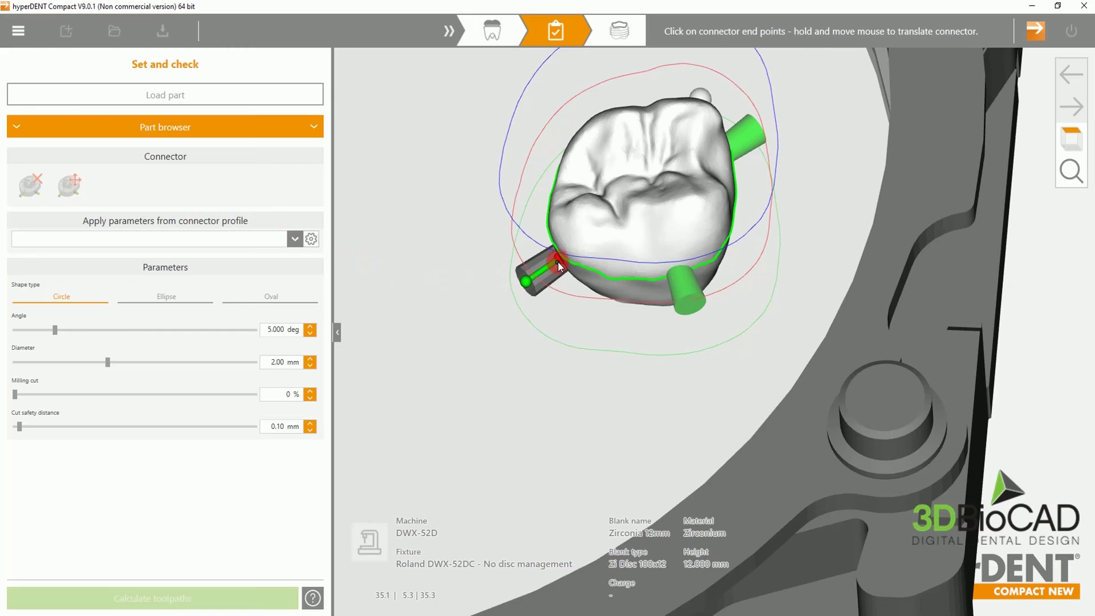
{"action": "left_click_drag", "start_coordinate": [557, 263], "coordinate": [583, 270]}
{"action": "left_click", "coordinate": [456, 337]}
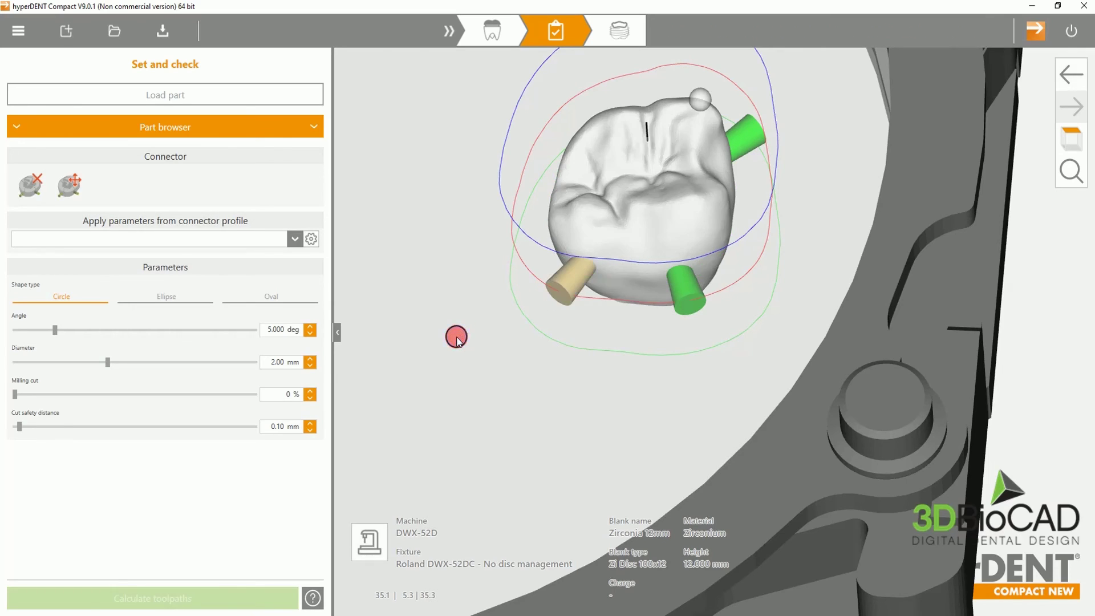
{"action": "left_click_drag", "start_coordinate": [456, 336], "coordinate": [458, 342]}
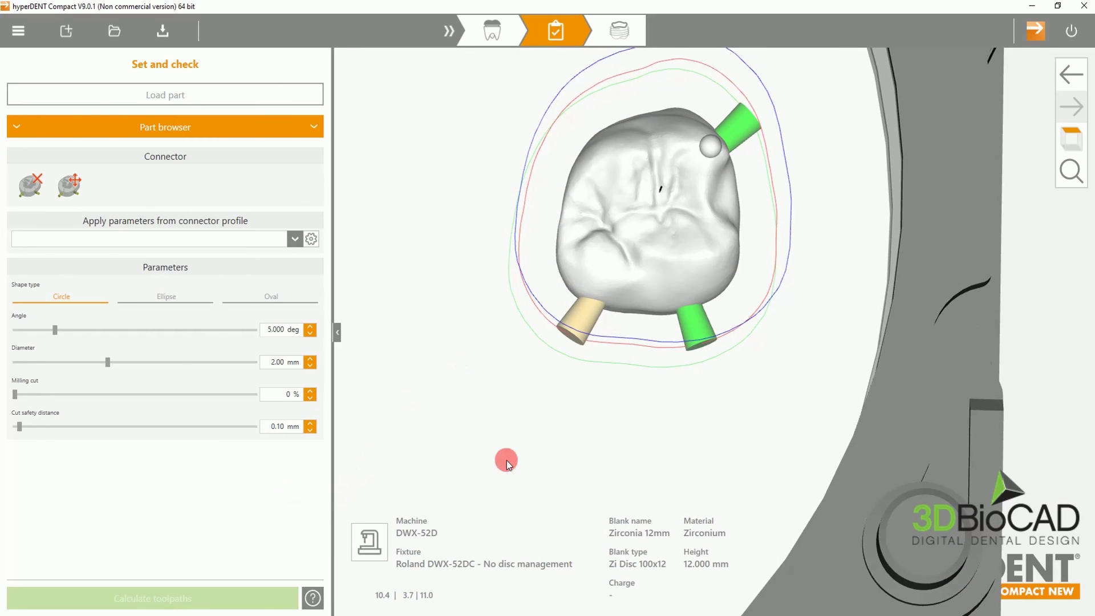
- Deselect the connector, zoom out, and select Demo Crown with its three connectors
{"action": "left_click_drag", "start_coordinate": [525, 435], "coordinate": [525, 435]}
{"action": "left_click", "coordinate": [524, 429]}
{"action": "scroll", "coordinate": [523, 430], "scroll_direction": "down", "scroll_amount": 4}
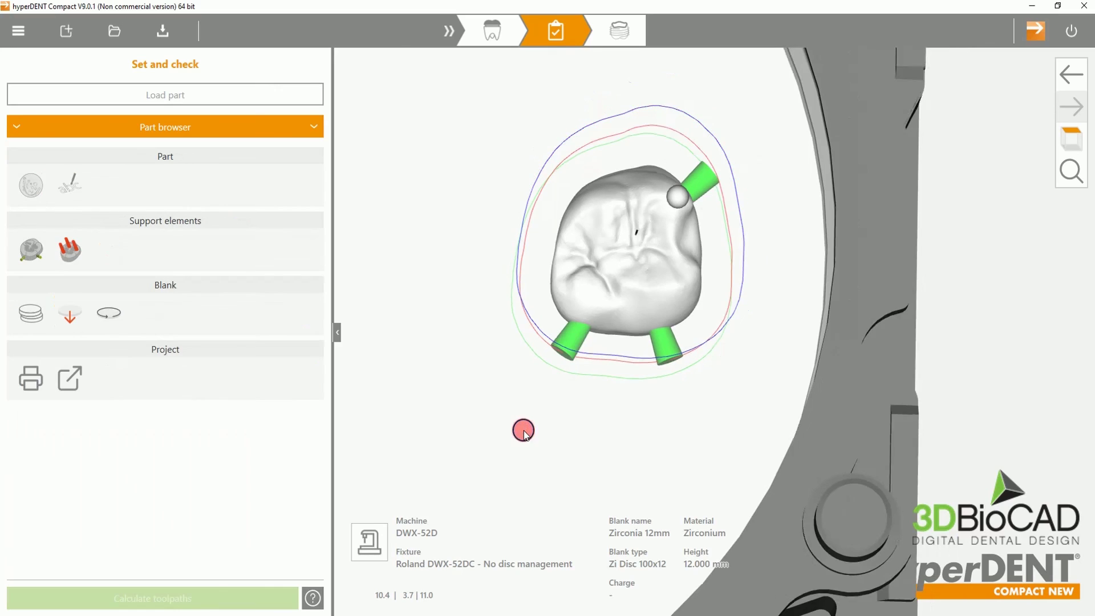
{"action": "scroll", "coordinate": [524, 430], "scroll_direction": "down", "scroll_amount": 2}
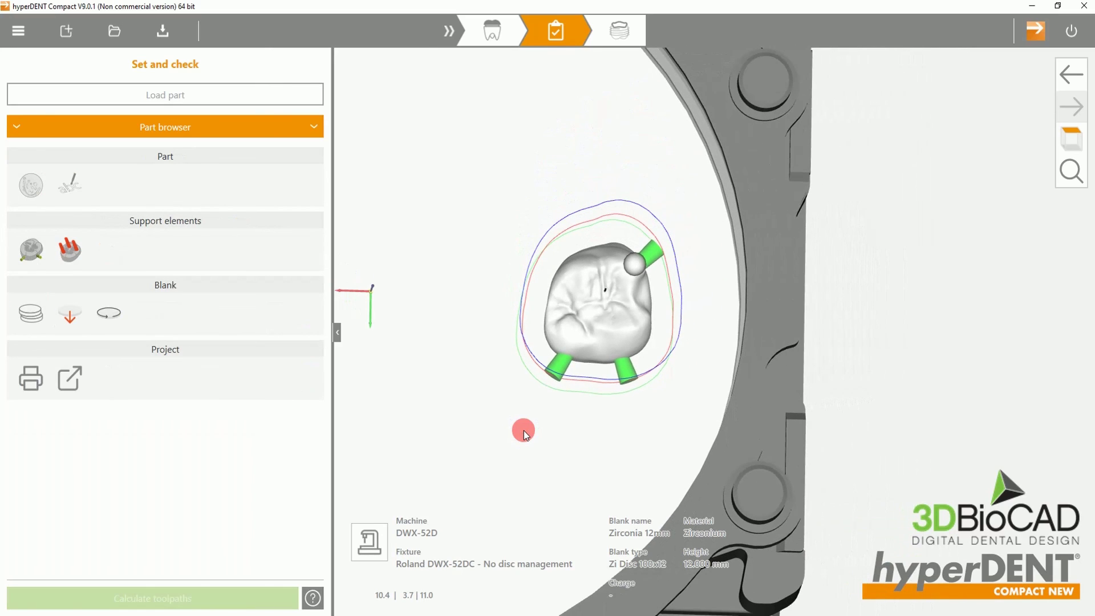
{"action": "left_click", "coordinate": [580, 320]}
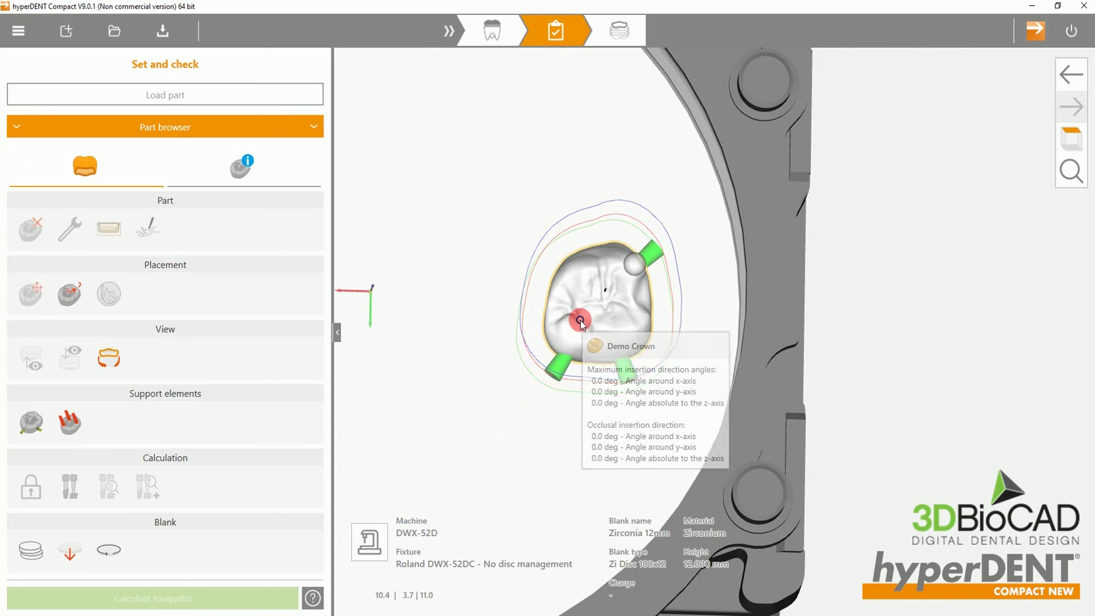